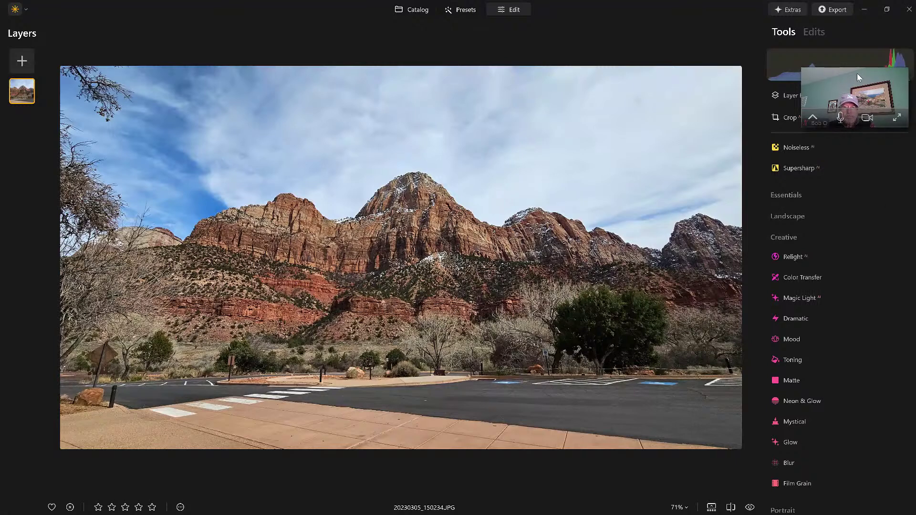
- Open the original photo 20230305_150234 from the catalog in the GenSwap tool
left_click_drag(857, 73, 800, 96)
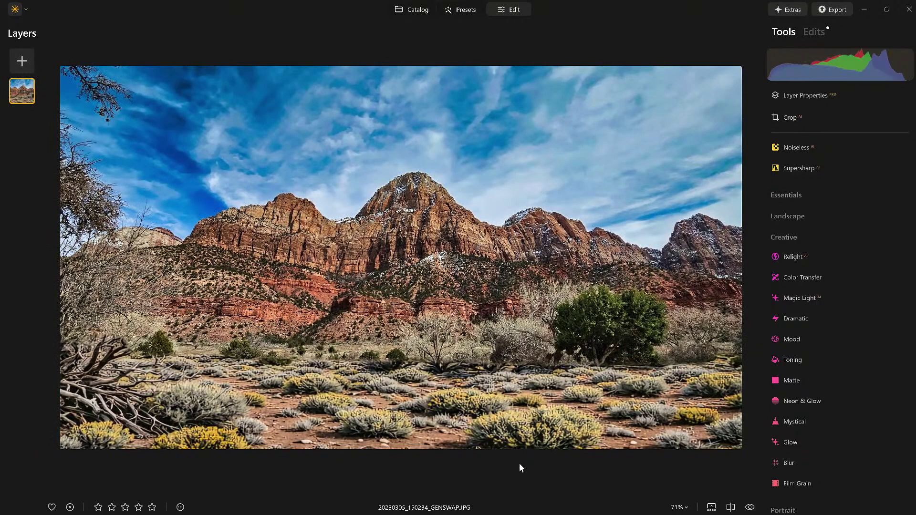
key("ctrl+z")
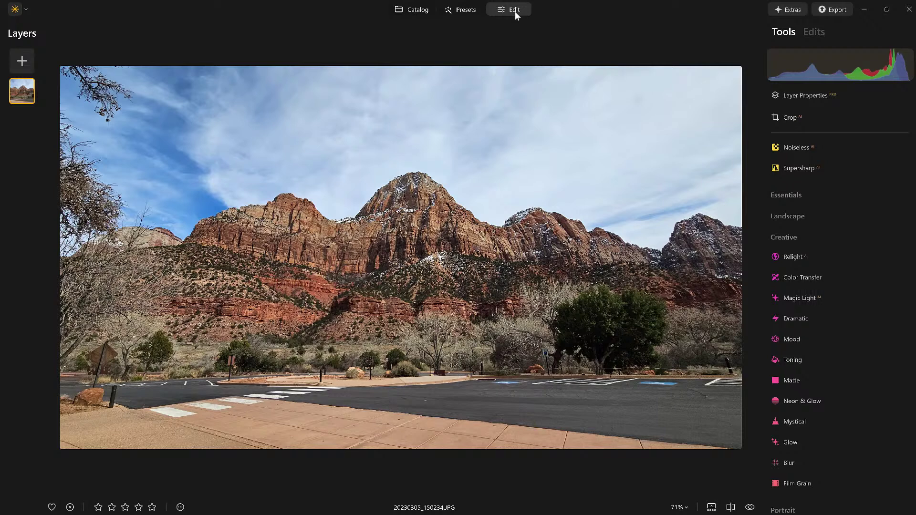
left_click(419, 12)
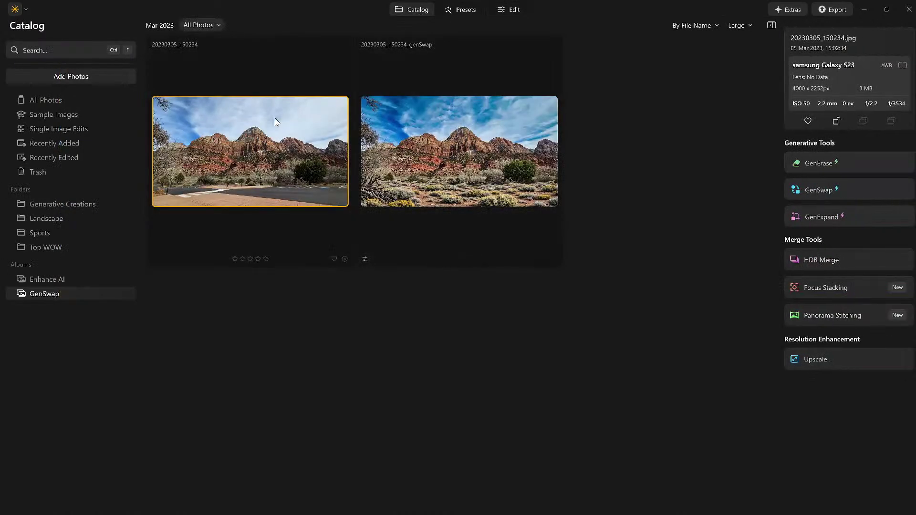
left_click_drag(402, 153, 834, 191)
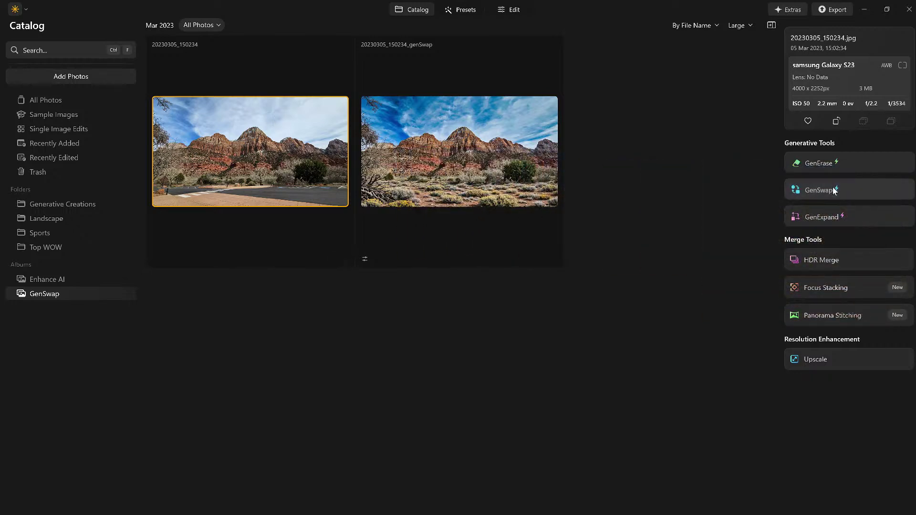
left_click(834, 190)
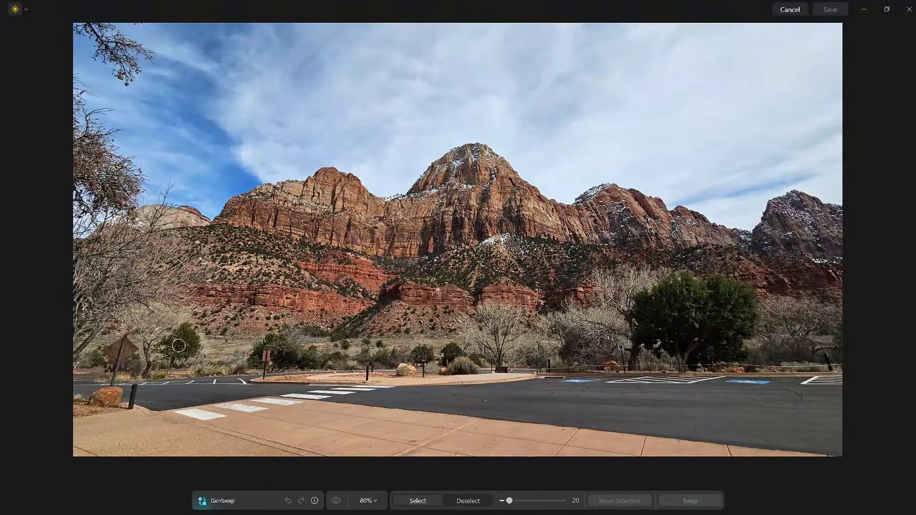
- Mask the whole parking lot foreground with brush size 92, and add the signpost beside the large tree with brush size 20
scroll(179, 345, "up", 7)
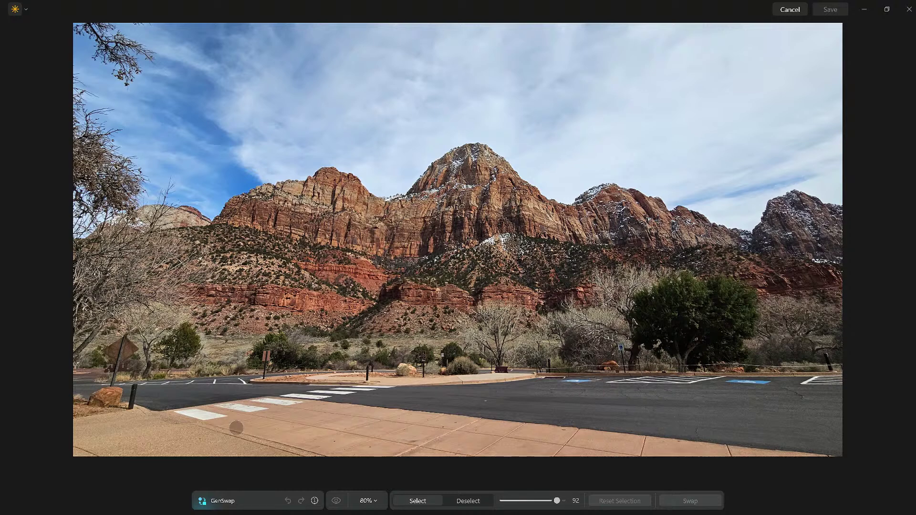
mouse_move(826, 444)
left_mouse_down()
mouse_move(820, 396)
mouse_move(827, 369)
mouse_move(617, 378)
mouse_move(208, 363)
mouse_move(54, 373)
mouse_move(62, 432)
mouse_move(171, 389)
mouse_move(848, 427)
mouse_move(583, 398)
mouse_move(888, 406)
mouse_move(219, 378)
mouse_move(455, 405)
mouse_move(196, 376)
mouse_move(62, 424)
mouse_move(386, 445)
mouse_move(381, 432)
mouse_move(120, 409)
mouse_move(694, 425)
left_mouse_up()
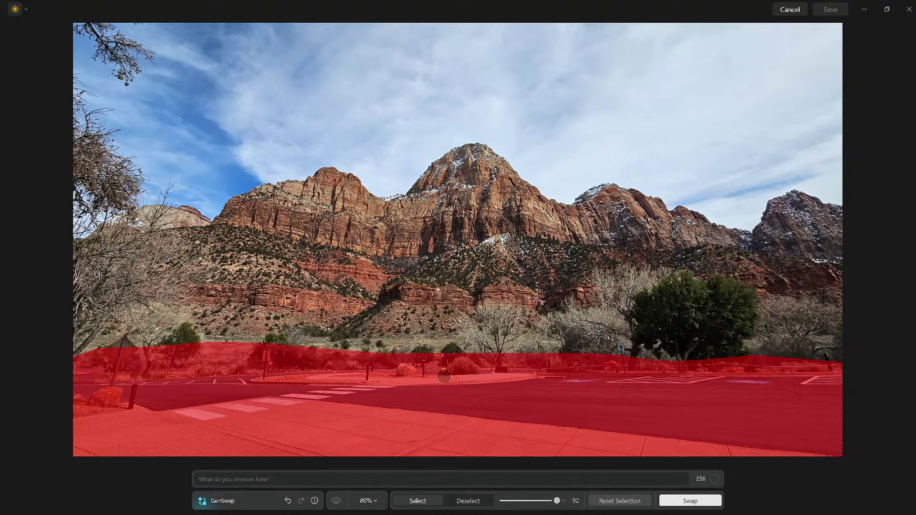
key("bracketleft")
key("bracketleft")
key("bracketleft")
key("bracketleft")
key("bracketleft")
key("bracketleft")
key("bracketleft")
left_click_drag(621, 347, 623, 376)
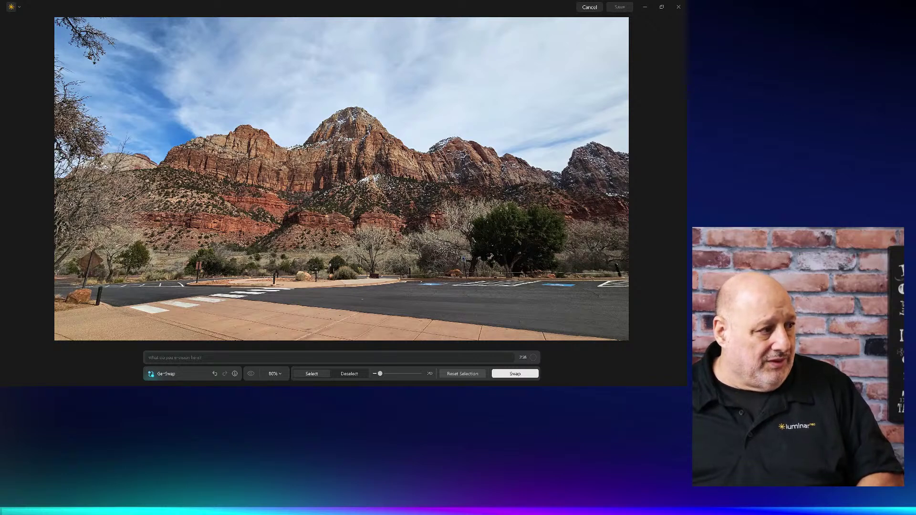
- Generate a swap from the prompt "A rugged yet inviting landscape with sprawling sagebrush and juniper trees scattered across the rocky terrain."
left_click(213, 300)
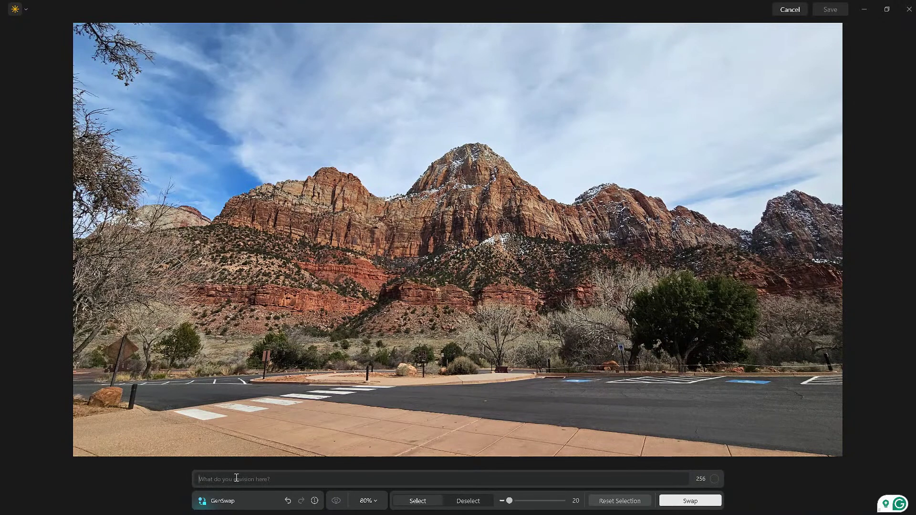
type("A rugged yet inviting landscape with sprawling sagebrush and juniper trees scattered across the rocky terrain.")
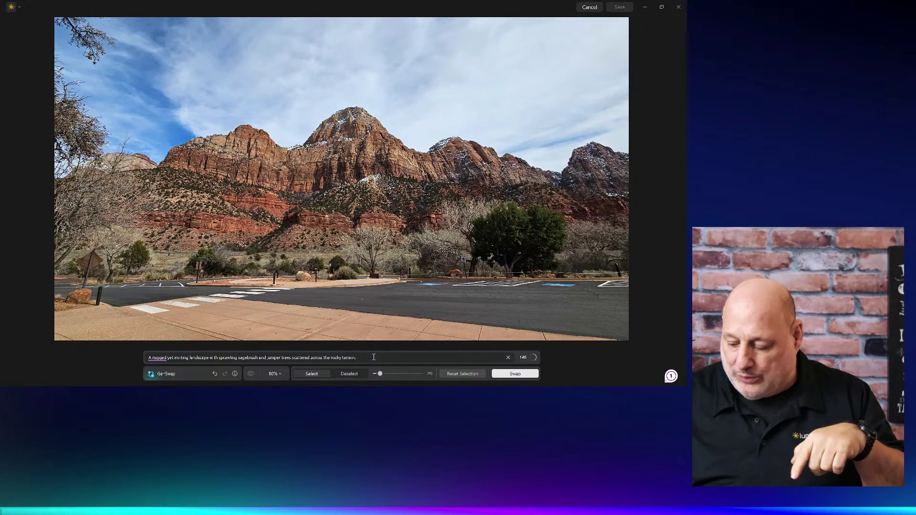
left_click(509, 375)
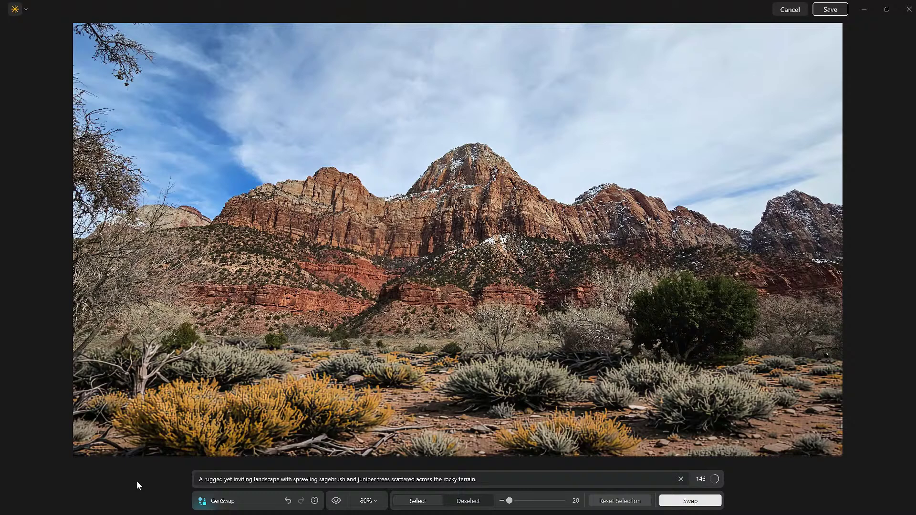
- Generate another variation of the foreground from the same prompt and save the result
left_click(683, 504)
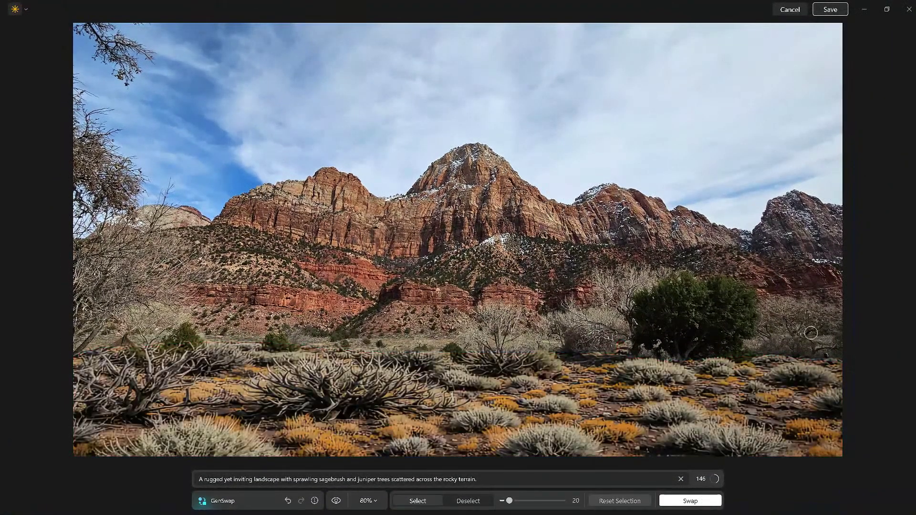
left_click(828, 13)
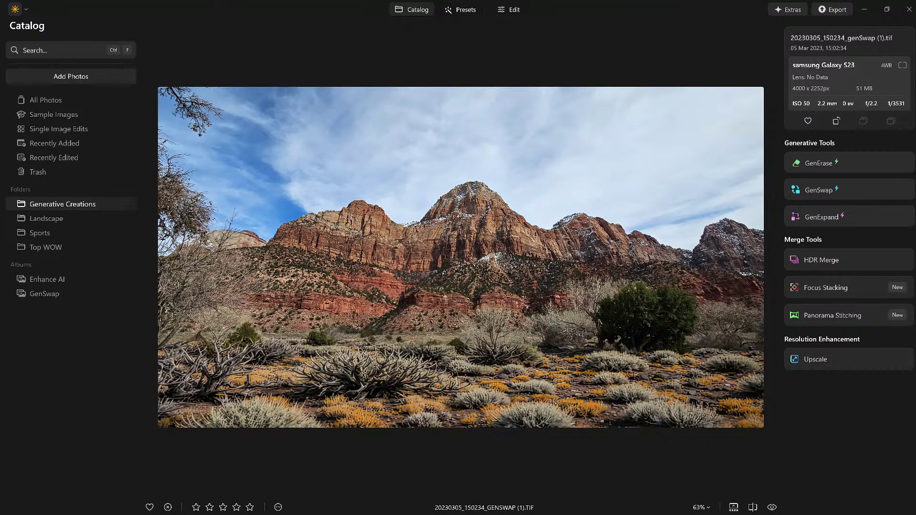
- Edit the saved photo with Enhance, setting Accent to 85 and raising Sky Enhancer moderately
left_click(505, 13)
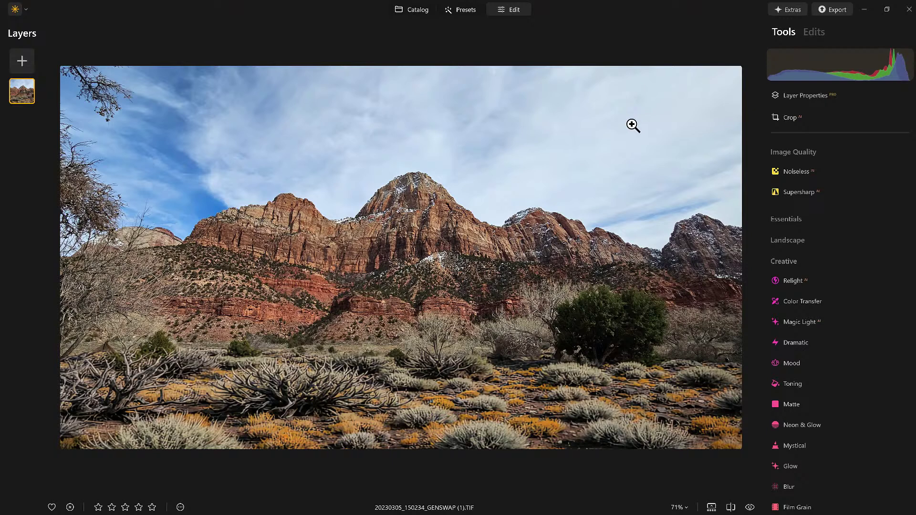
left_click(779, 220)
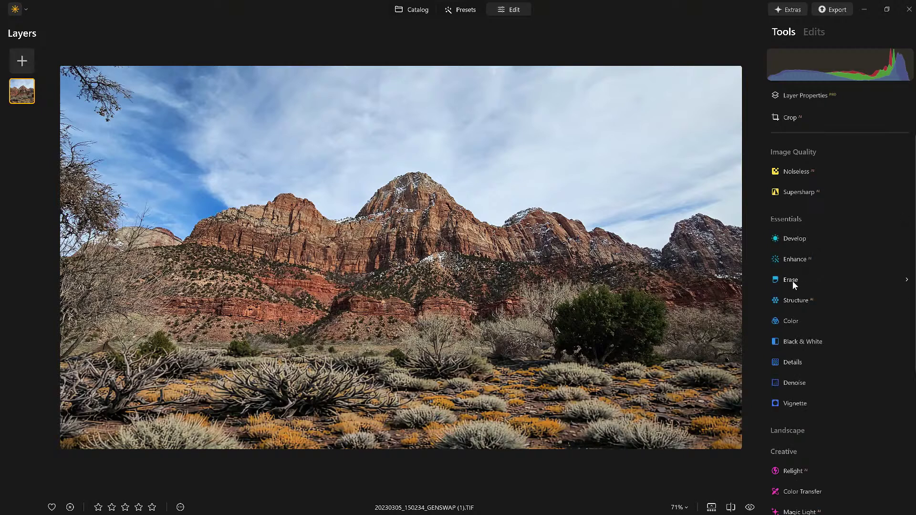
left_click(793, 259)
left_click_drag(786, 314, 882, 318)
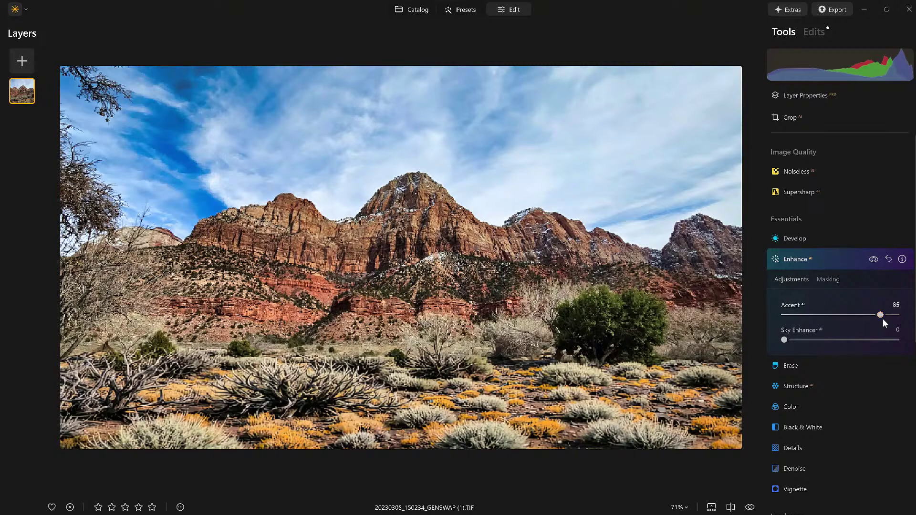
left_click_drag(783, 341, 820, 346)
left_click(829, 262)
- Set Structure Amount to 32 and Boost to 17, and compare the photo before and after the edits
left_click(810, 301)
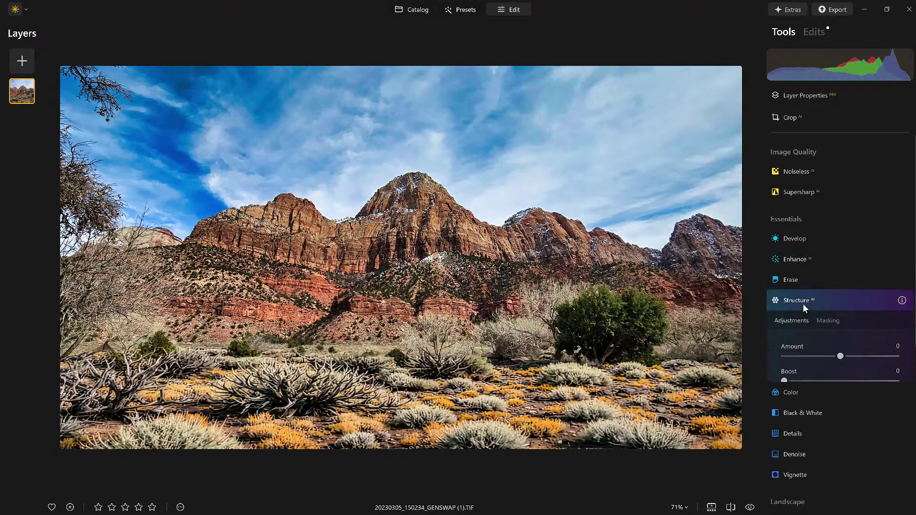
left_click_drag(841, 357, 896, 357)
left_click_drag(784, 381, 814, 383)
left_click_drag(897, 357, 802, 387)
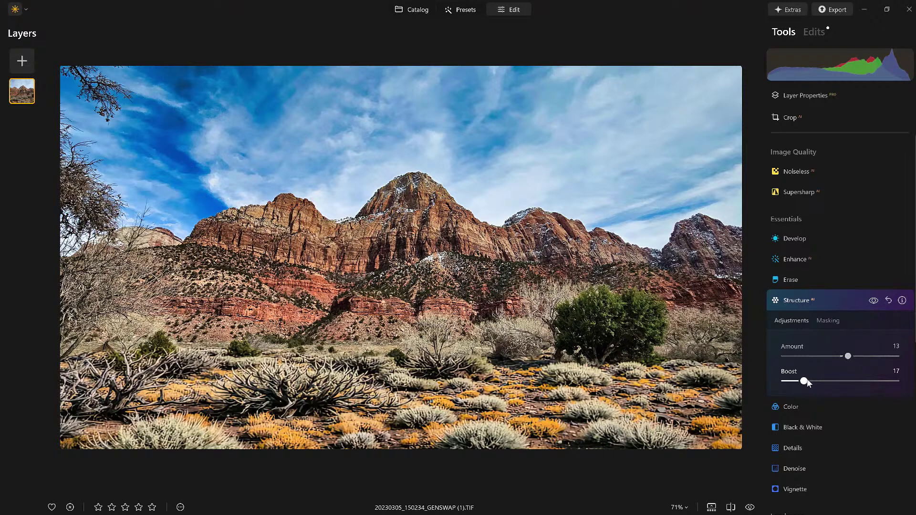
left_click(874, 301)
left_click(874, 301)
left_click_drag(852, 355, 862, 355)
left_click(874, 301)
left_click(873, 300)
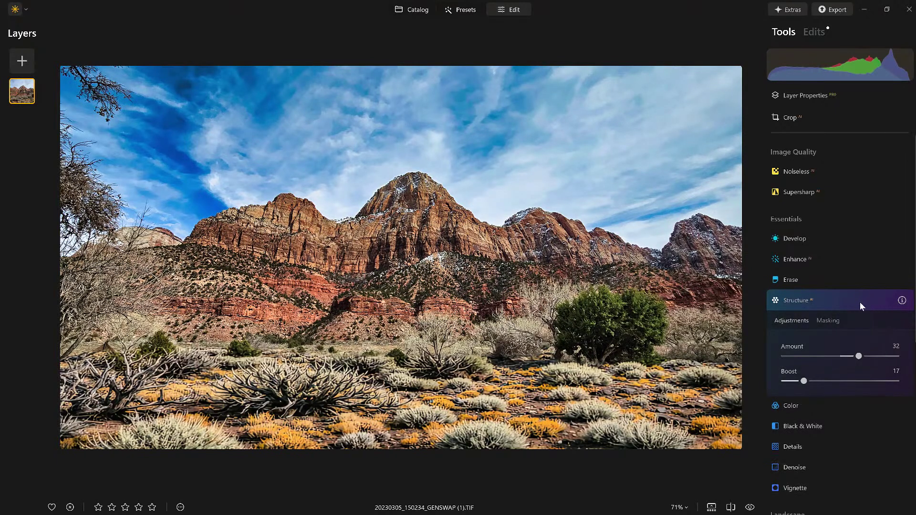
left_click(859, 302)
left_click(750, 509)
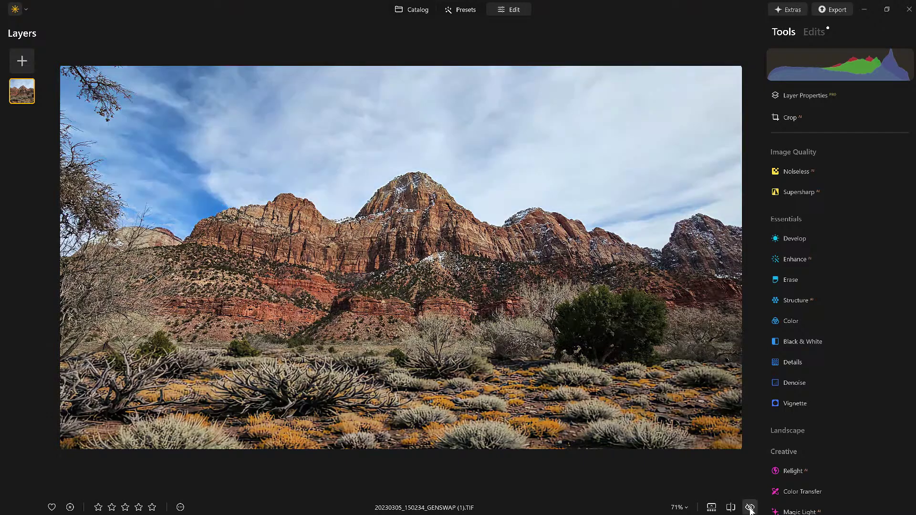
left_click(750, 509)
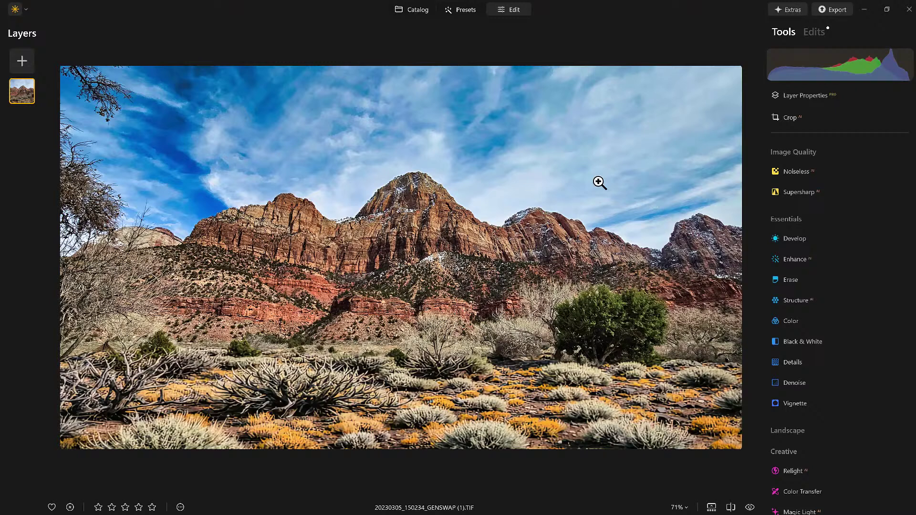
- Move the swapped photo 20230305_150234_genSwap (1).tif from the Generative Creations folder into the Landscape folder's _Complete subfolder
key("g")
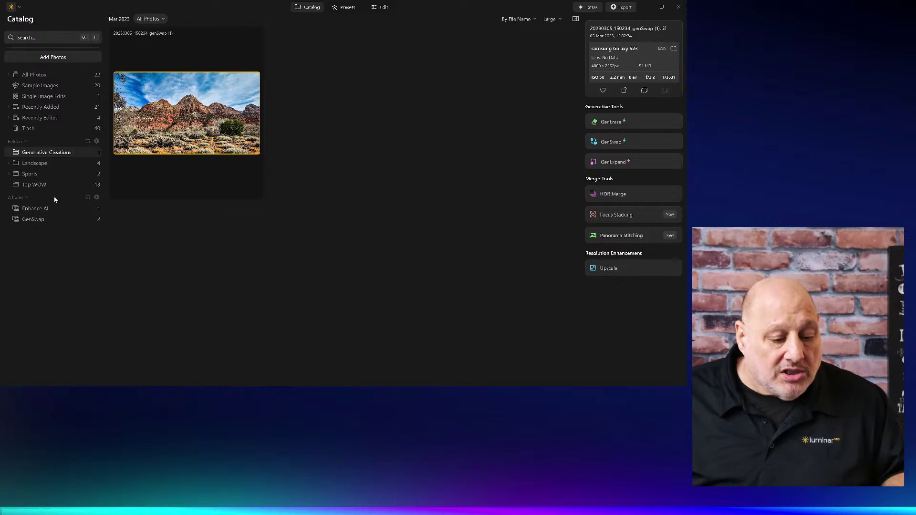
left_click(38, 164)
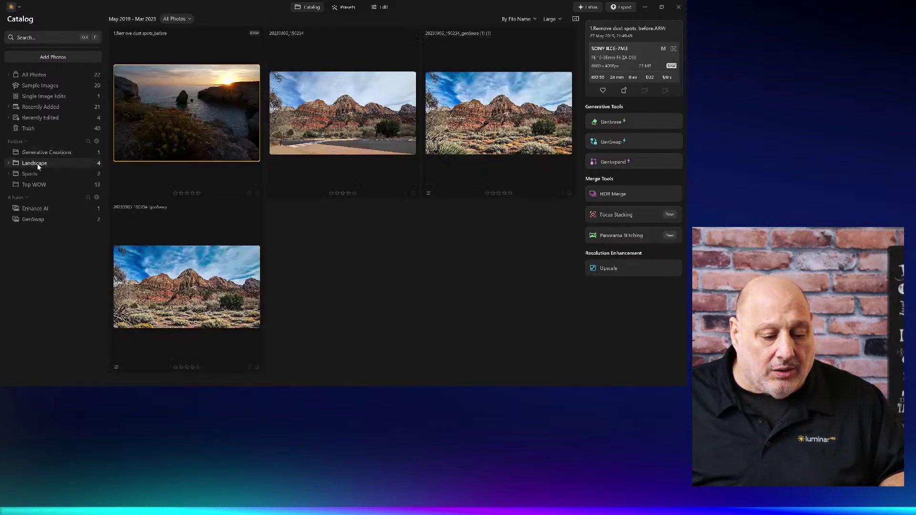
left_click(8, 163)
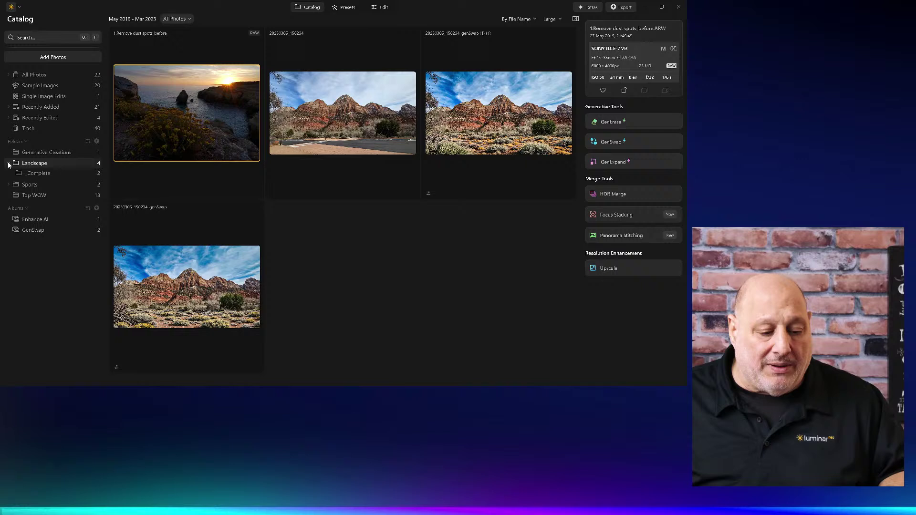
left_click(39, 175)
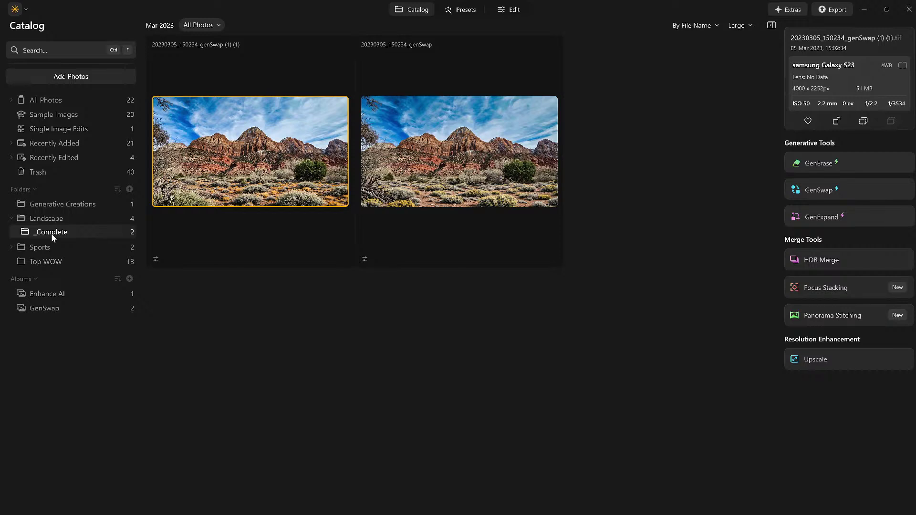
left_click(67, 204)
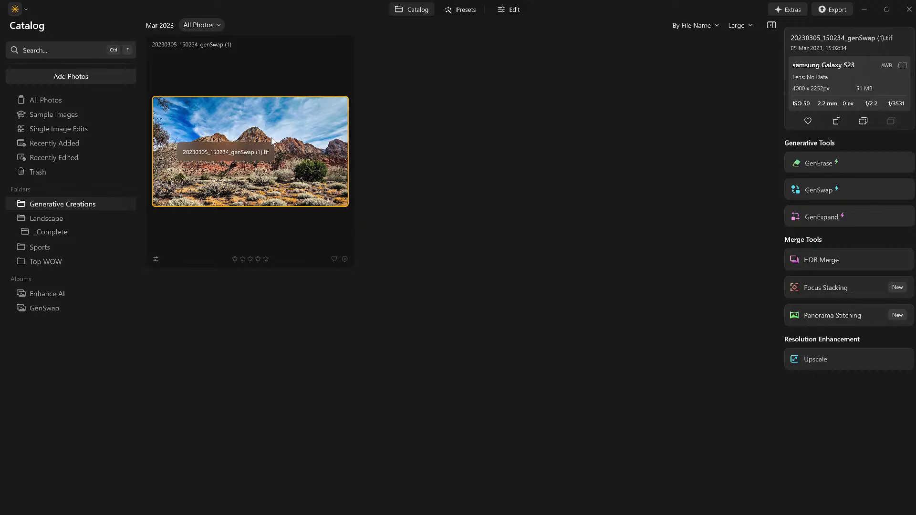
left_click_drag(272, 141, 51, 233)
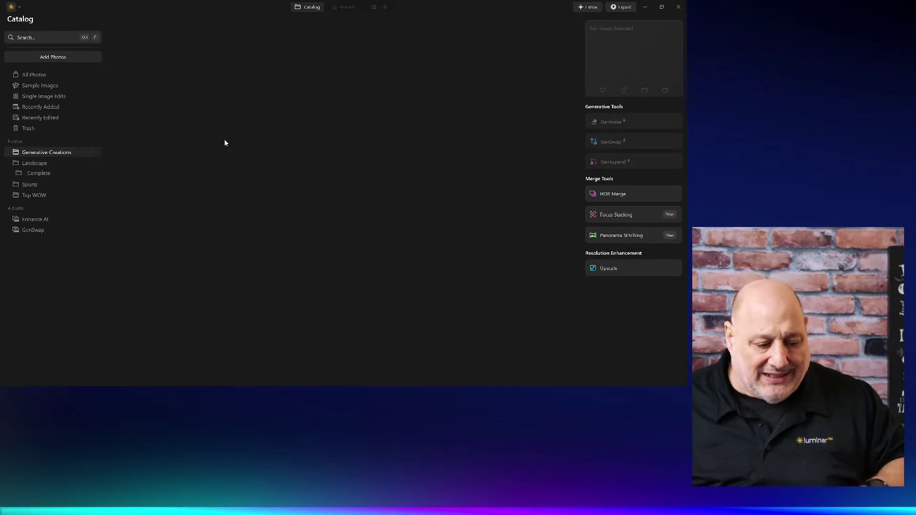
- Check the three desert landscape photos in the _Complete folder one by one
left_click(29, 175)
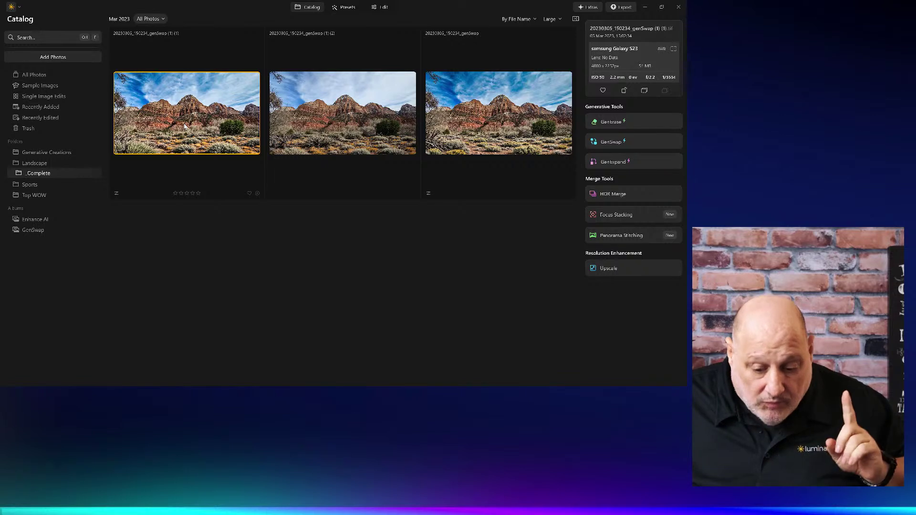
left_click(304, 124)
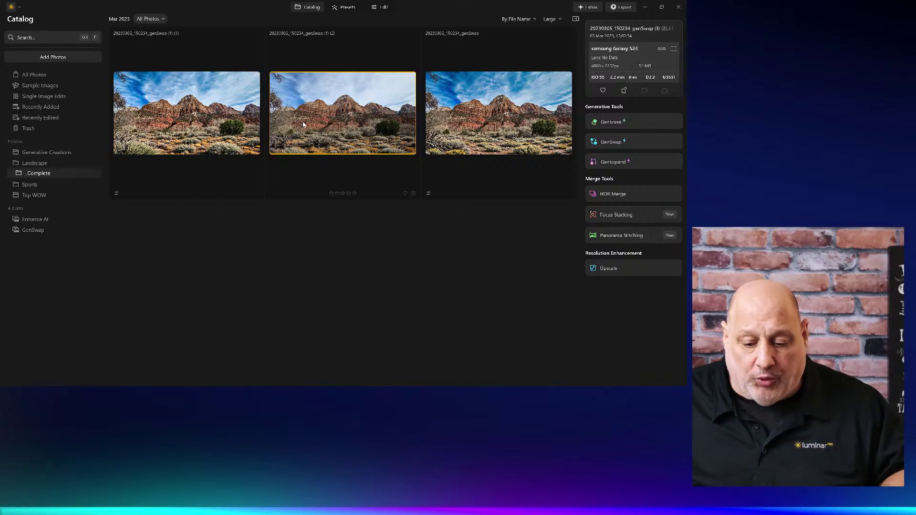
left_click(178, 128)
right_click(178, 128)
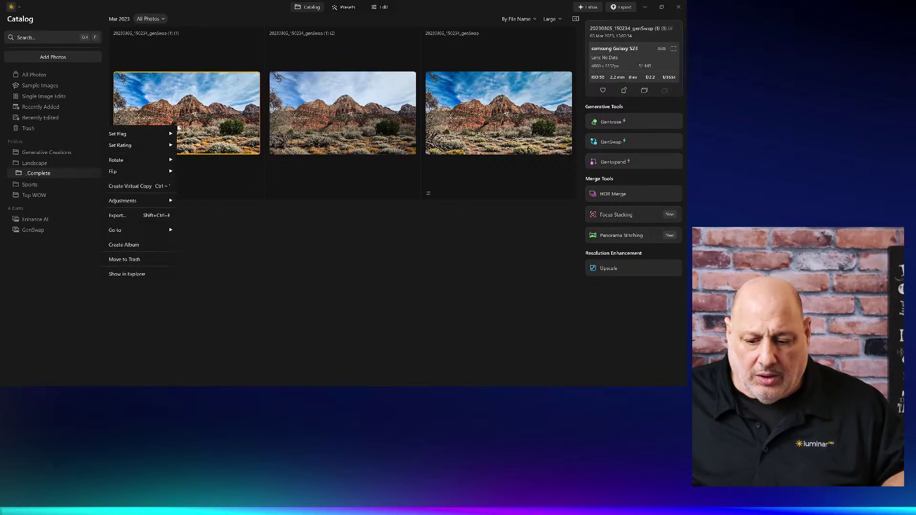
key("Escape")
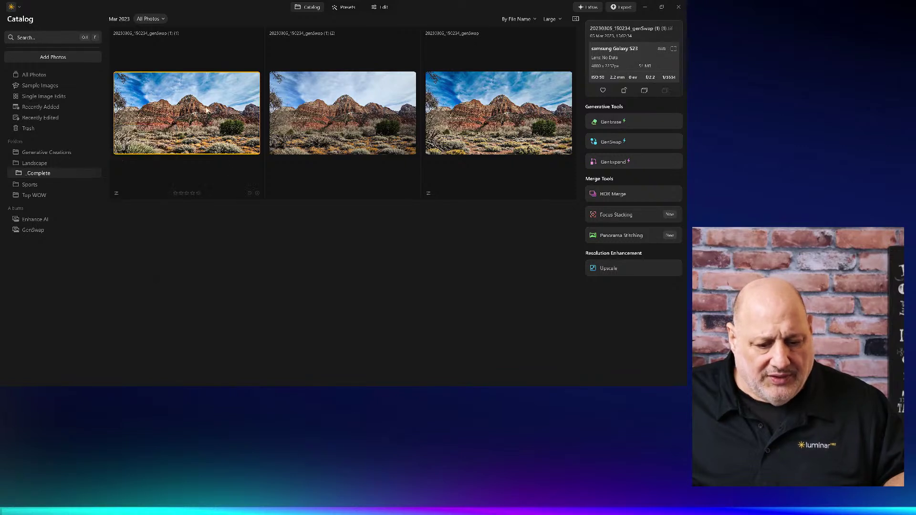
left_click(342, 113)
left_click(451, 110)
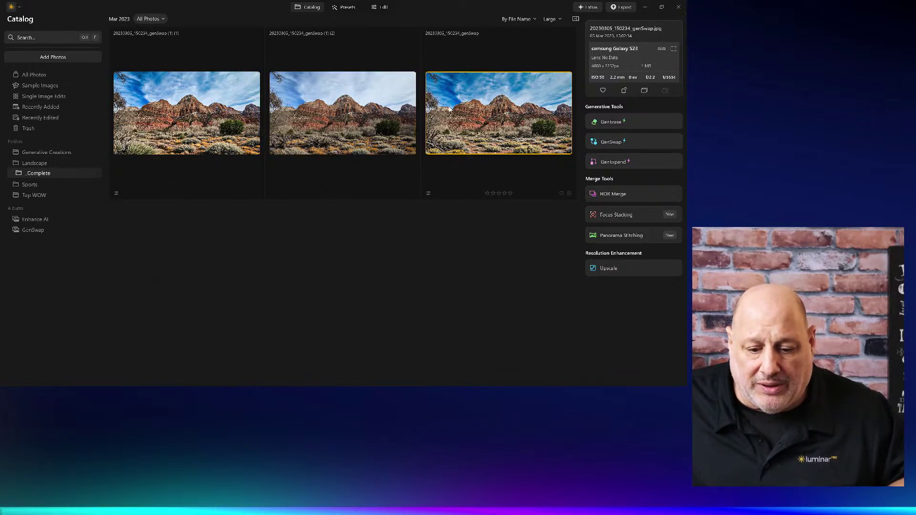
- View the original photo in the GenSwap album at large size and compare it with its swapped version
left_click(33, 230)
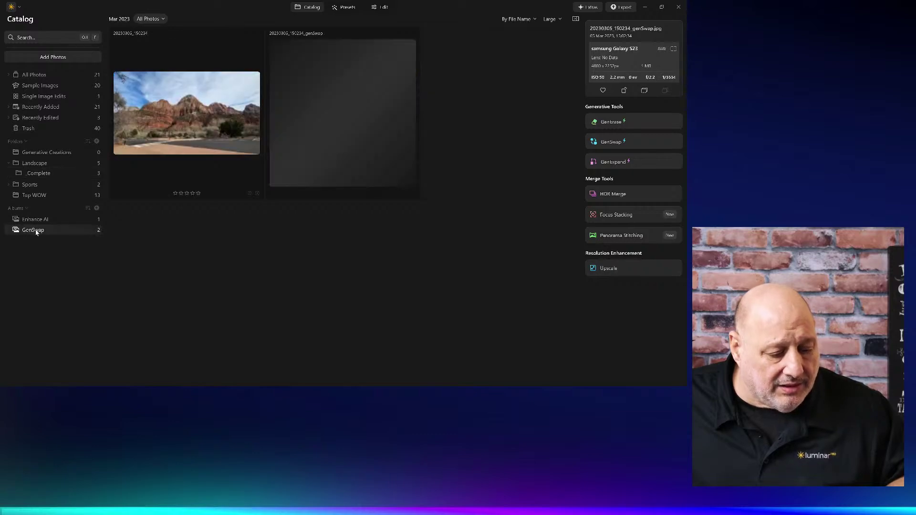
double_click(214, 120)
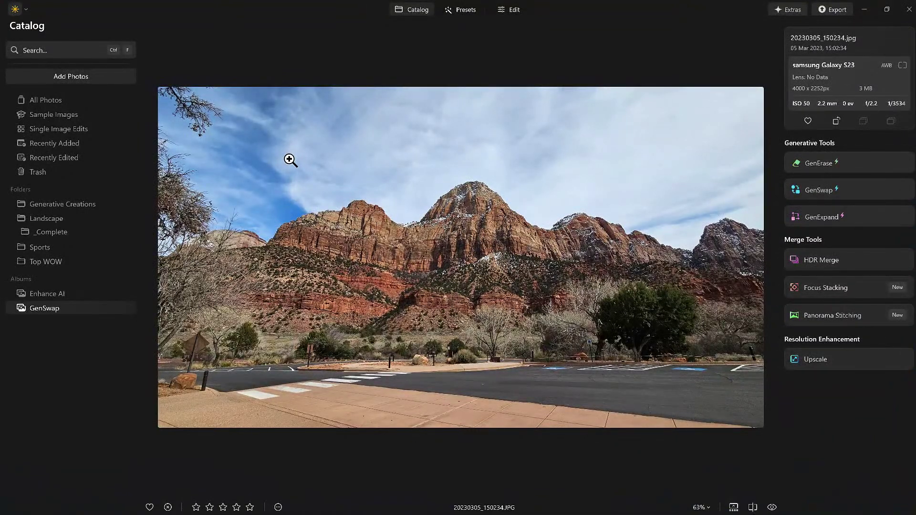
key("Right")
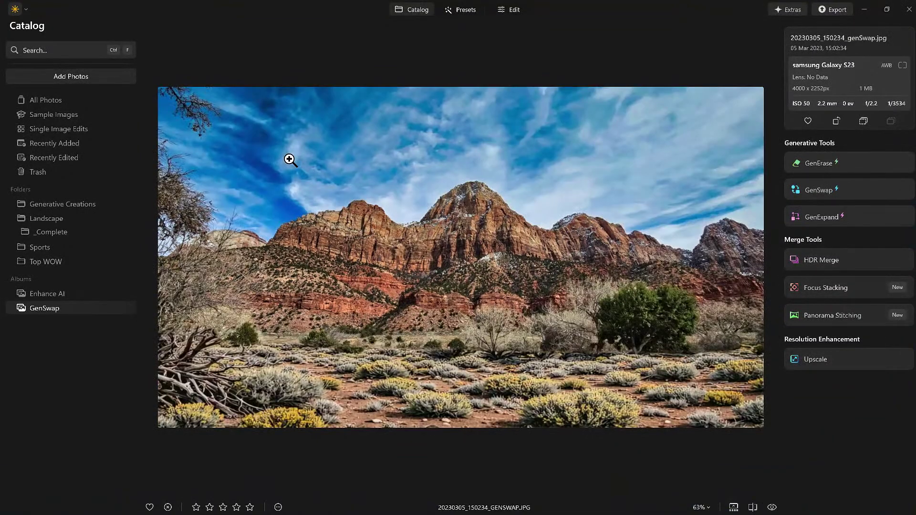